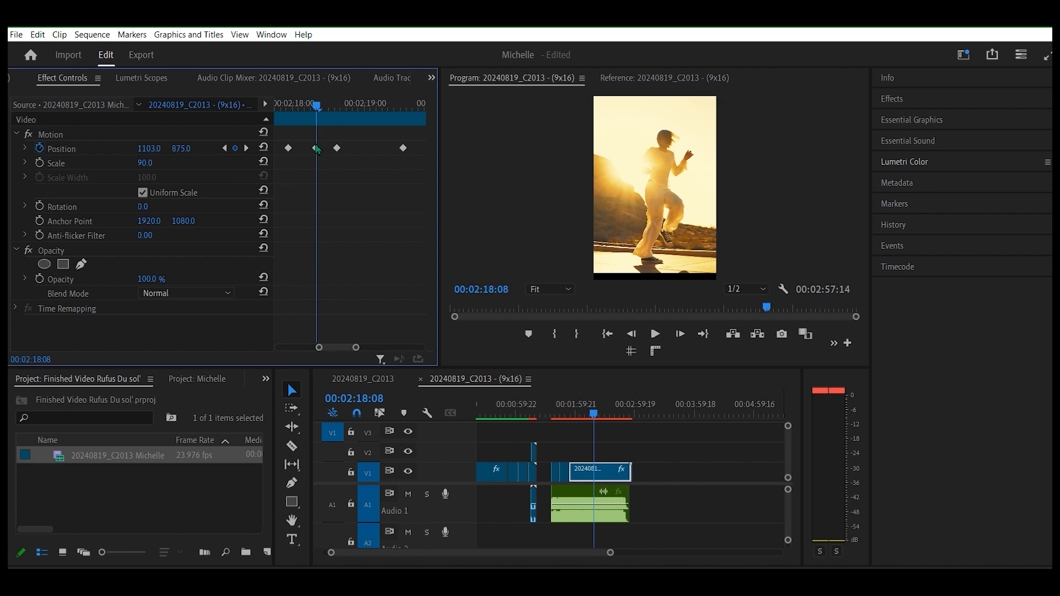
key(Delete)
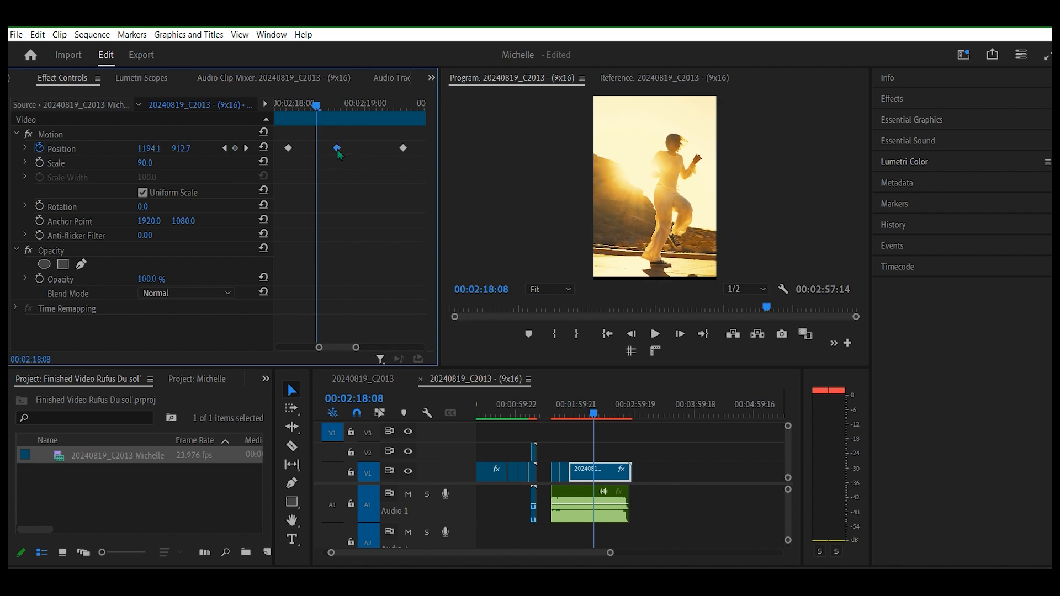
key(Delete)
drag(319, 110, 287, 112)
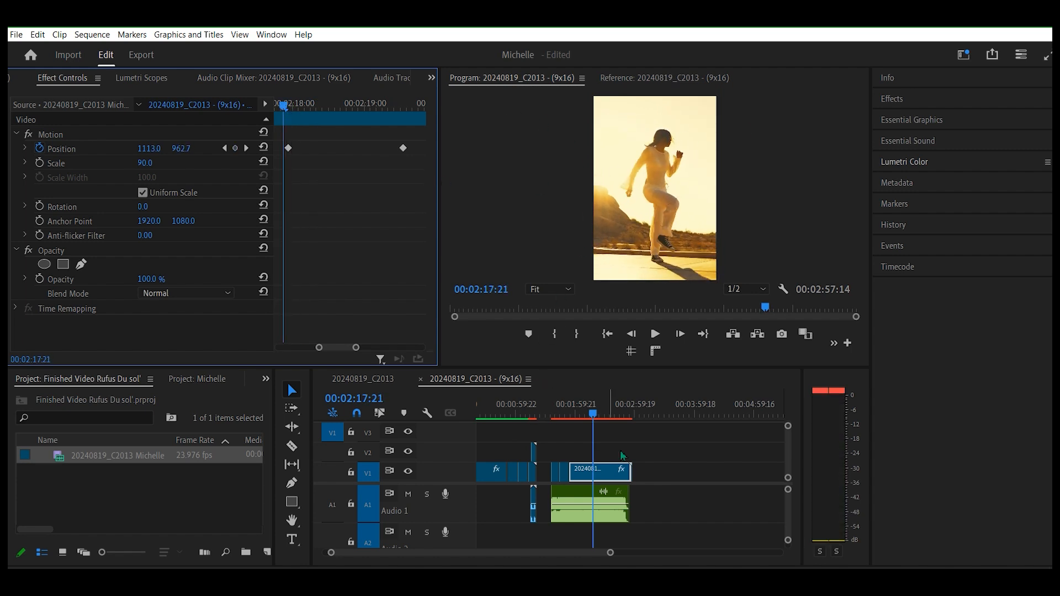
drag(611, 552, 527, 553)
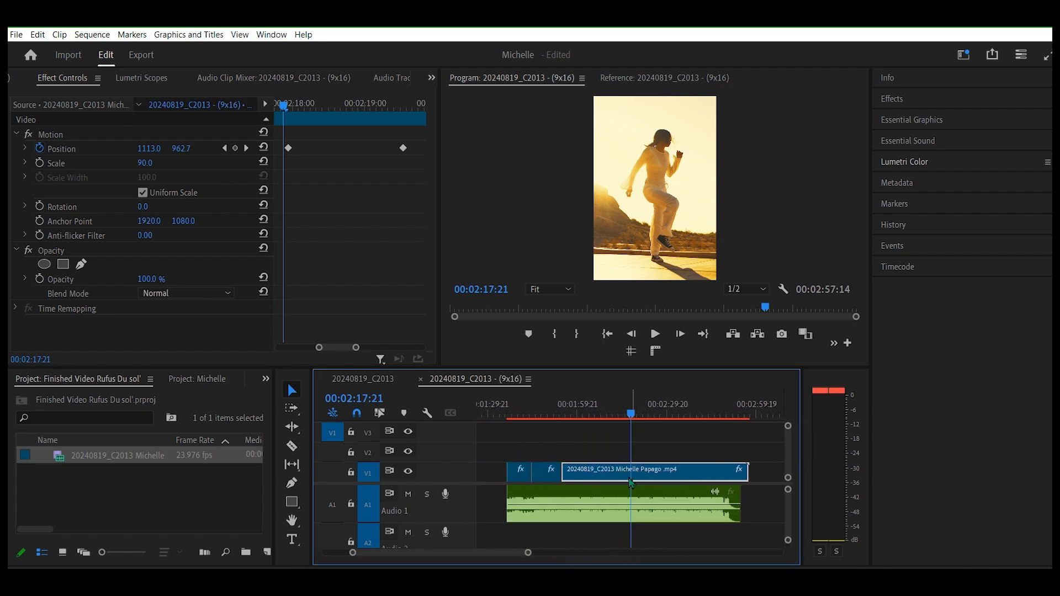
key(space)
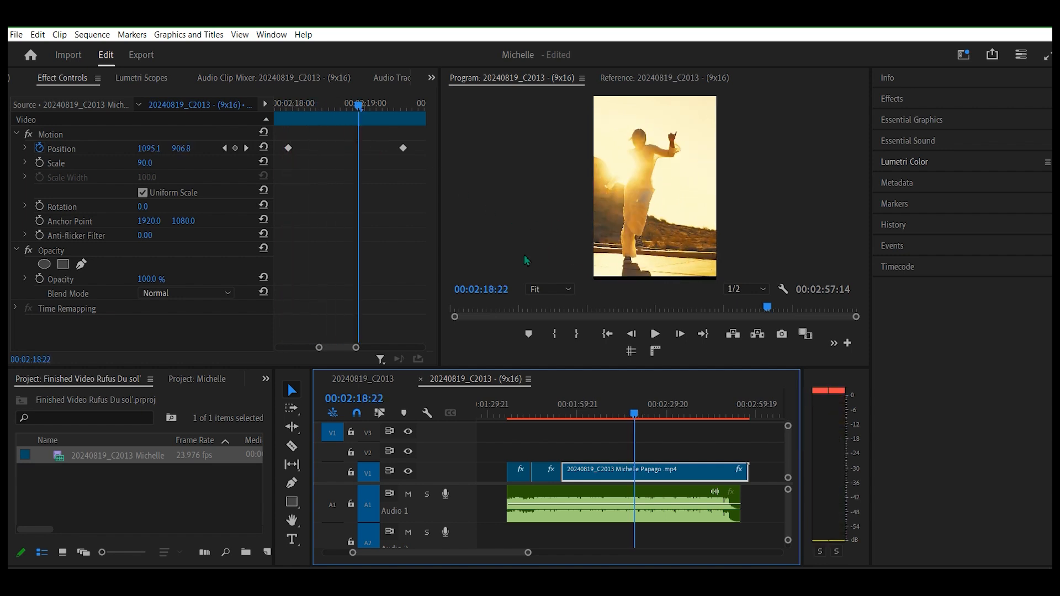
key(Delete)
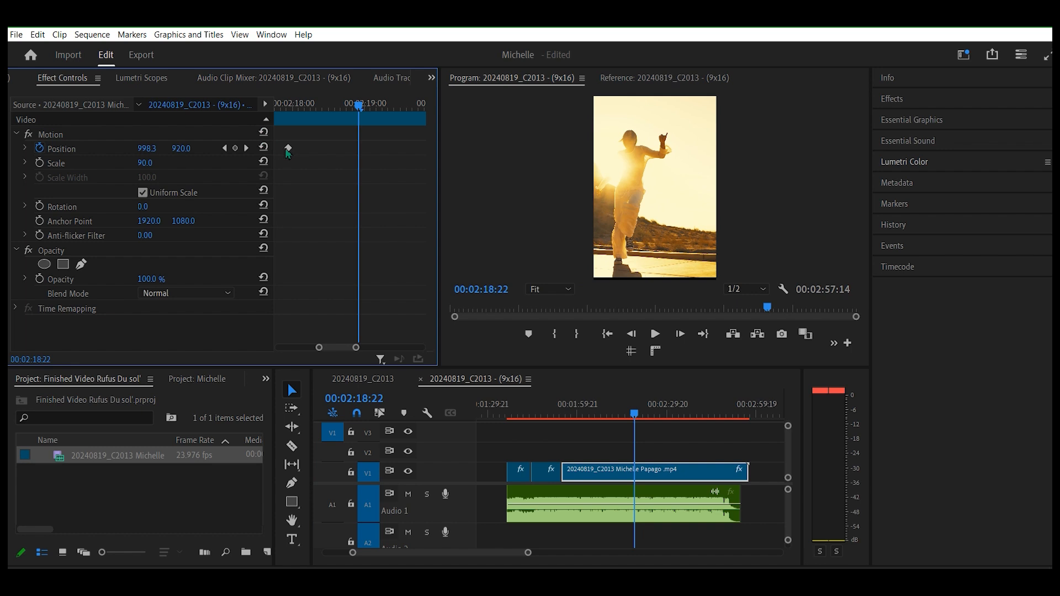
key(ctrl+z)
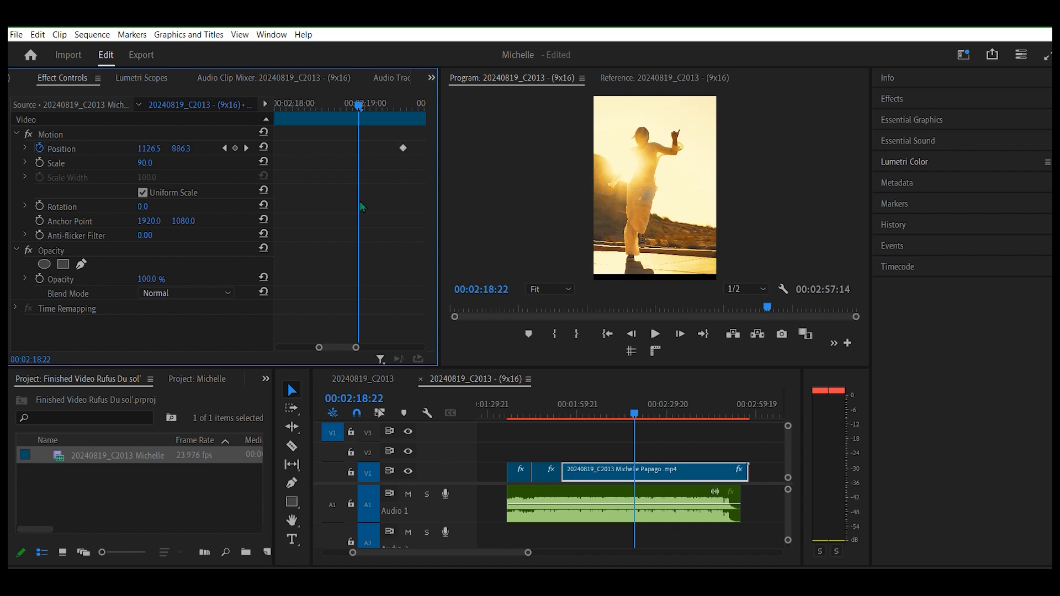
drag(356, 347, 374, 348)
drag(350, 105, 313, 110)
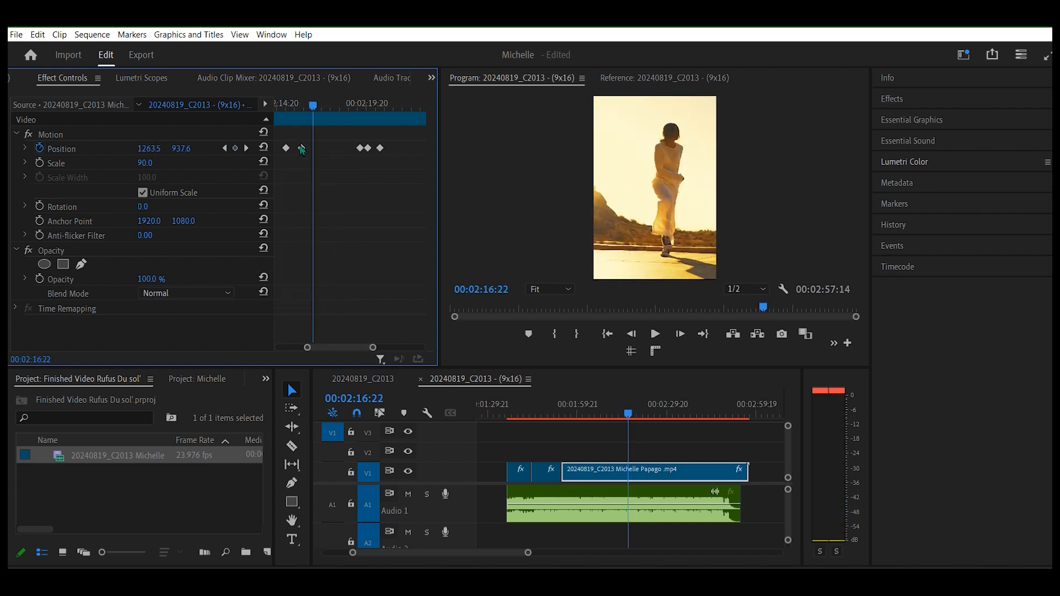
key(Delete)
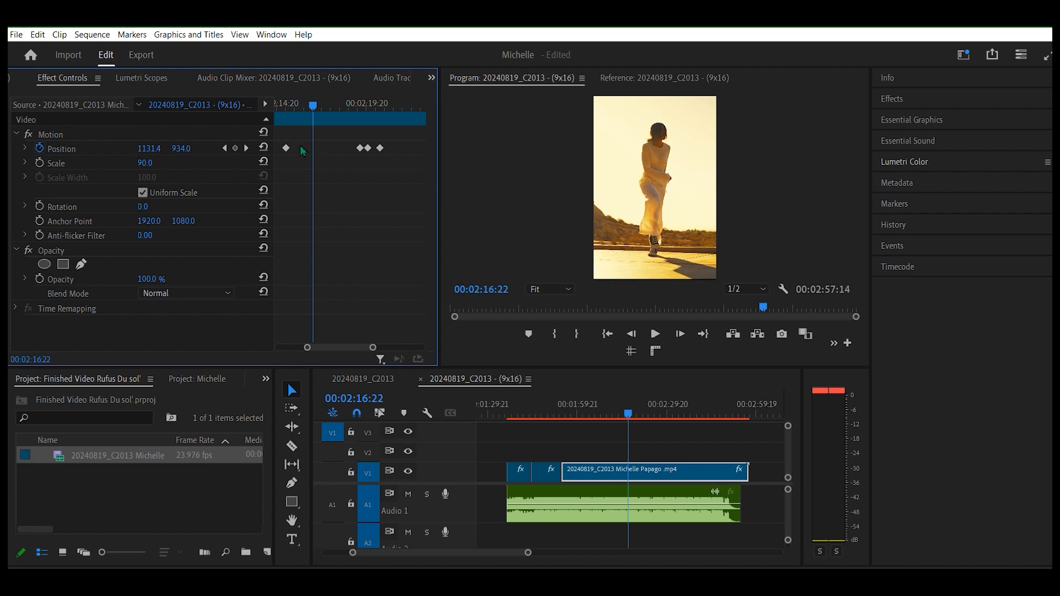
drag(313, 105, 342, 108)
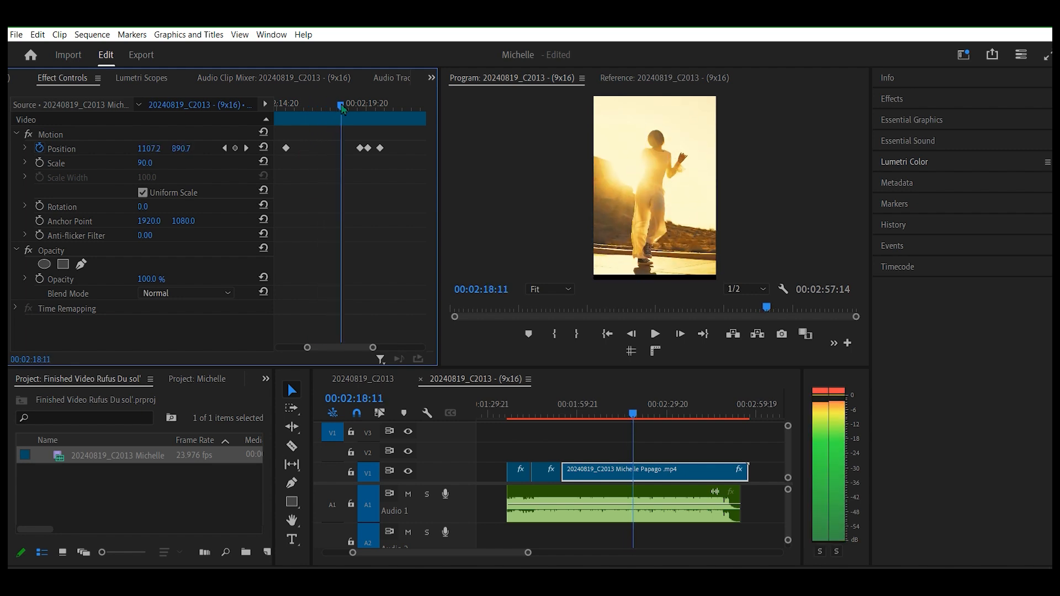
key(ctrl+z)
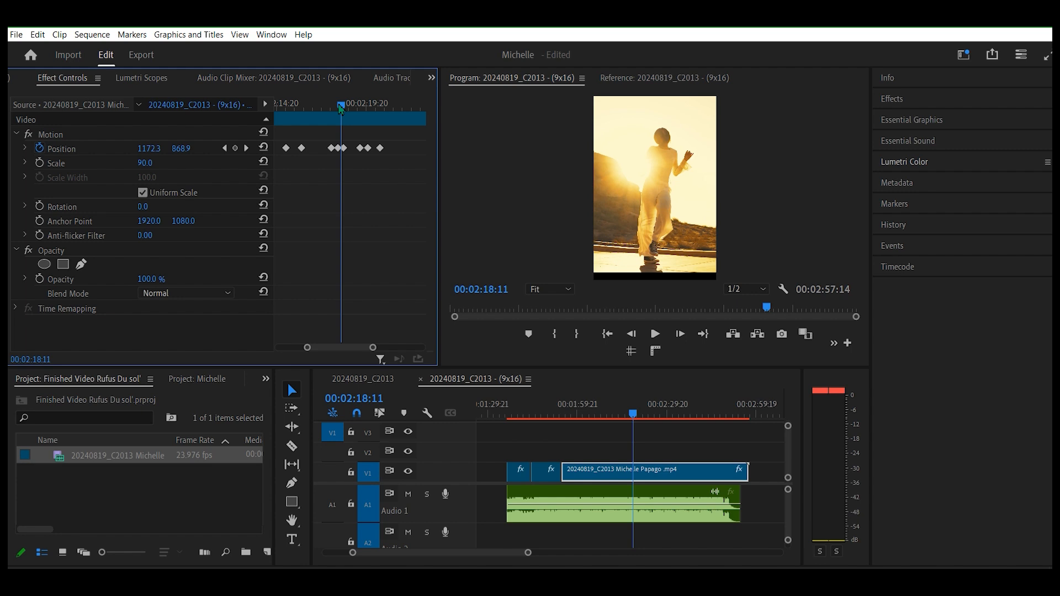
key(Delete)
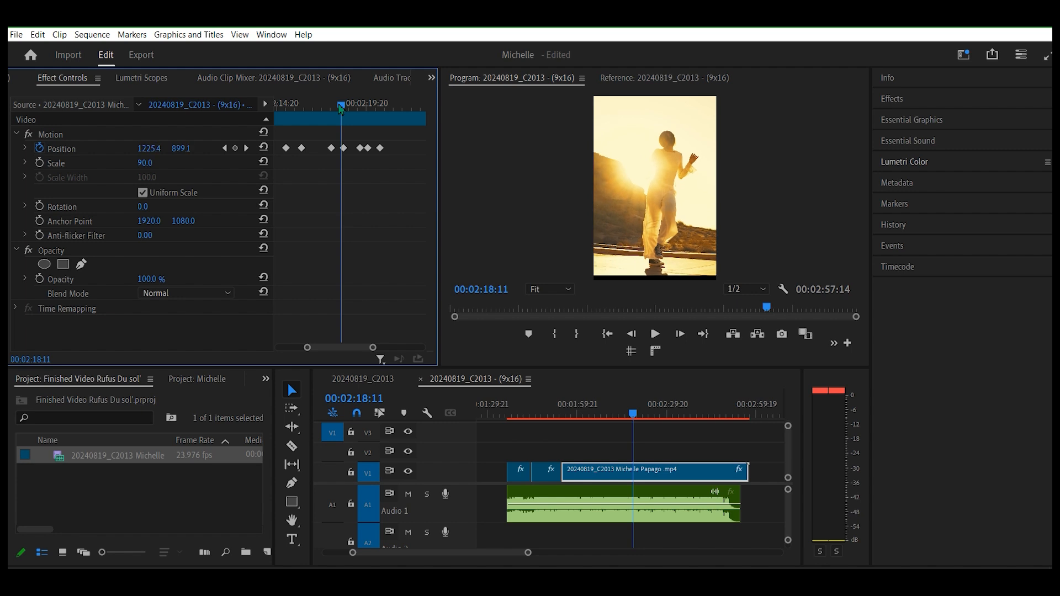
key(ctrl+z)
Step: Delete the six Position keyframes lying between the first visible keyframe and the one near 00:02:20:14
drag(342, 106, 380, 106)
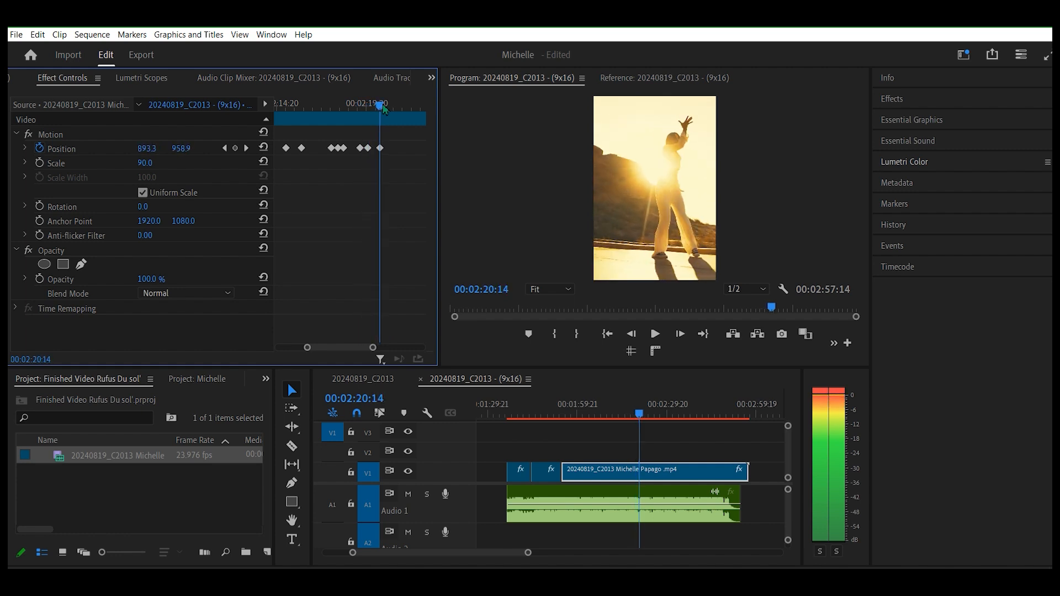
click(369, 157)
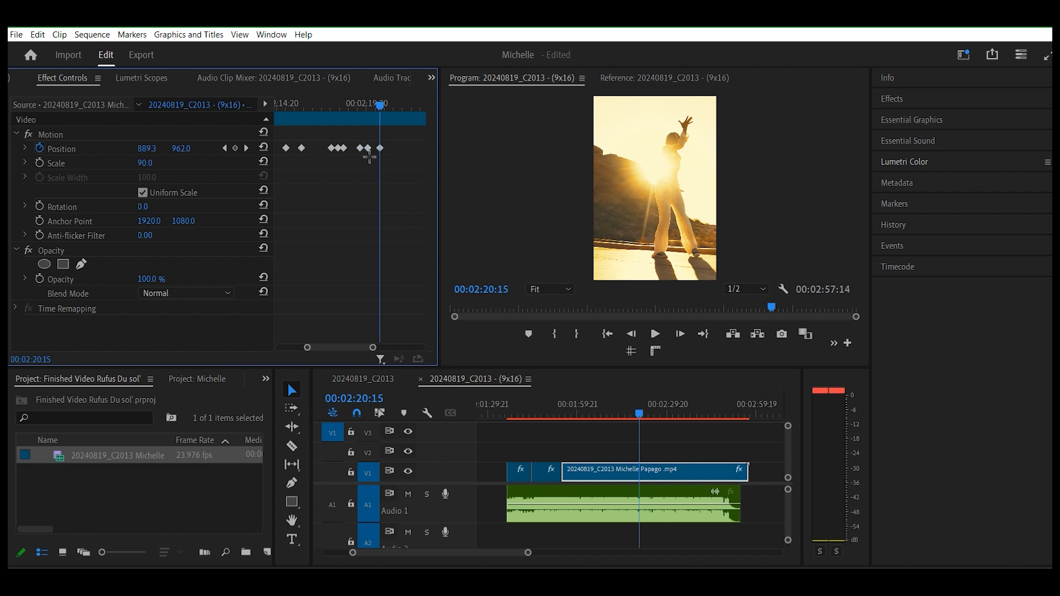
click(368, 148)
drag(359, 148, 293, 131)
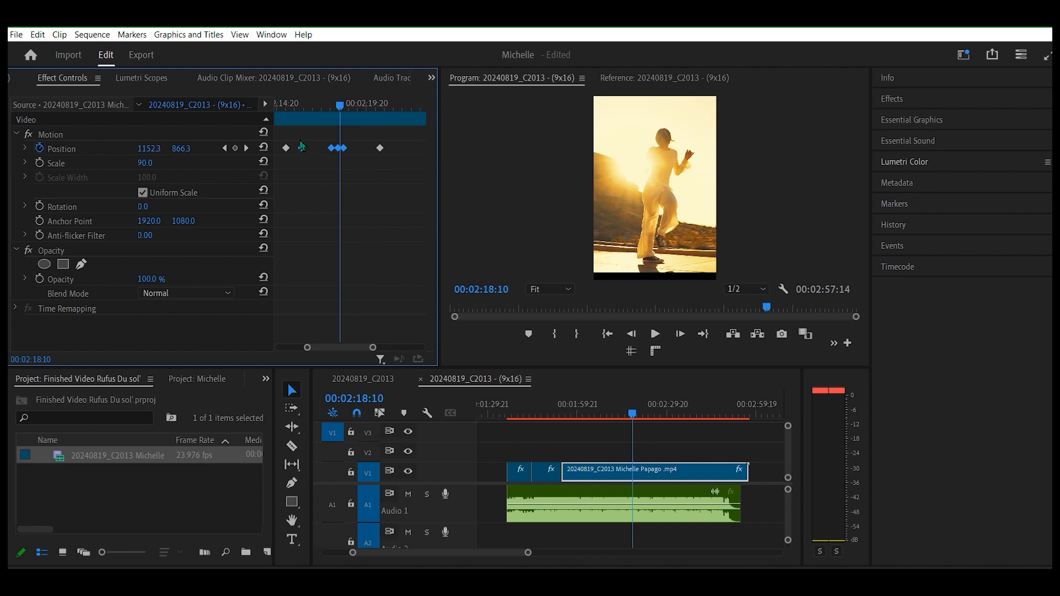
key(Delete)
Step: Add a Position keyframe at 00:02:18:16 with the horizontal value at about 1130 to recentre the dancer
mouse_move(346, 111)
mouse_down()
mouse_move(289, 112)
mouse_move(359, 119)
mouse_move(334, 108)
mouse_move(349, 107)
mouse_up()
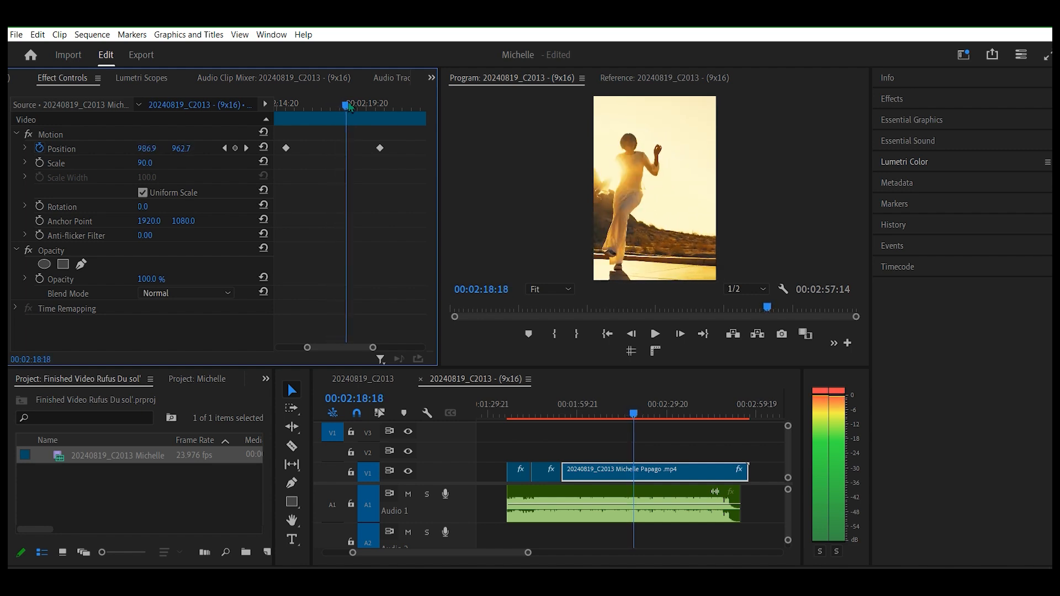
drag(350, 107, 351, 107)
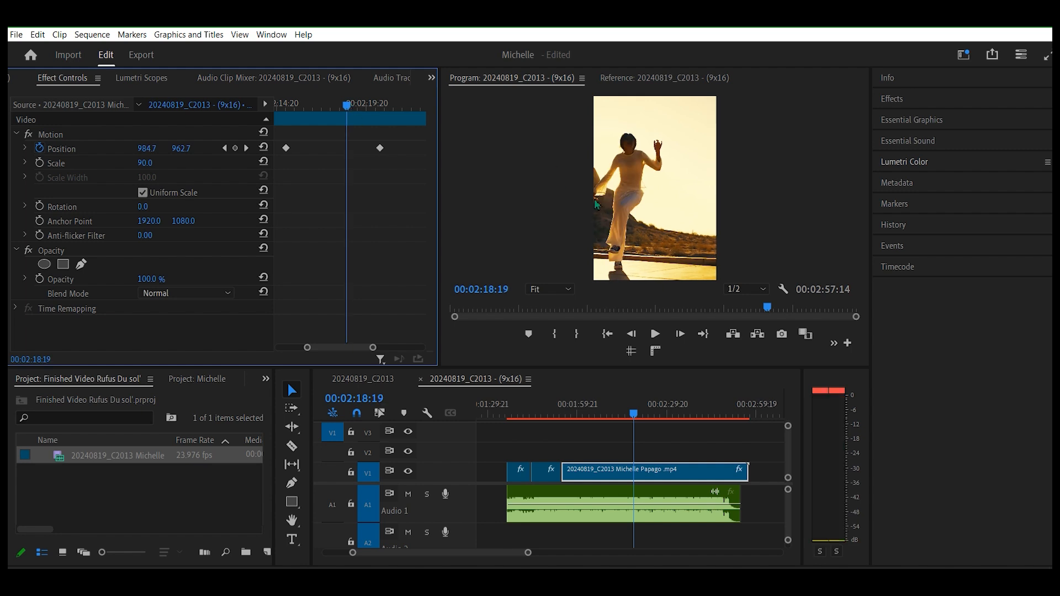
key(ctrl+grave)
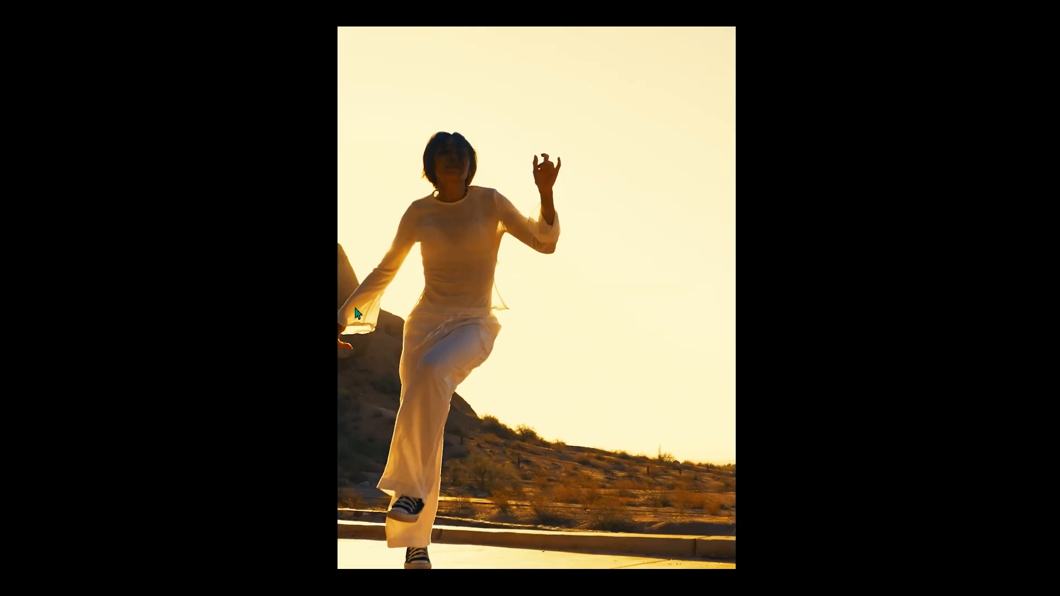
key(ctrl+grave)
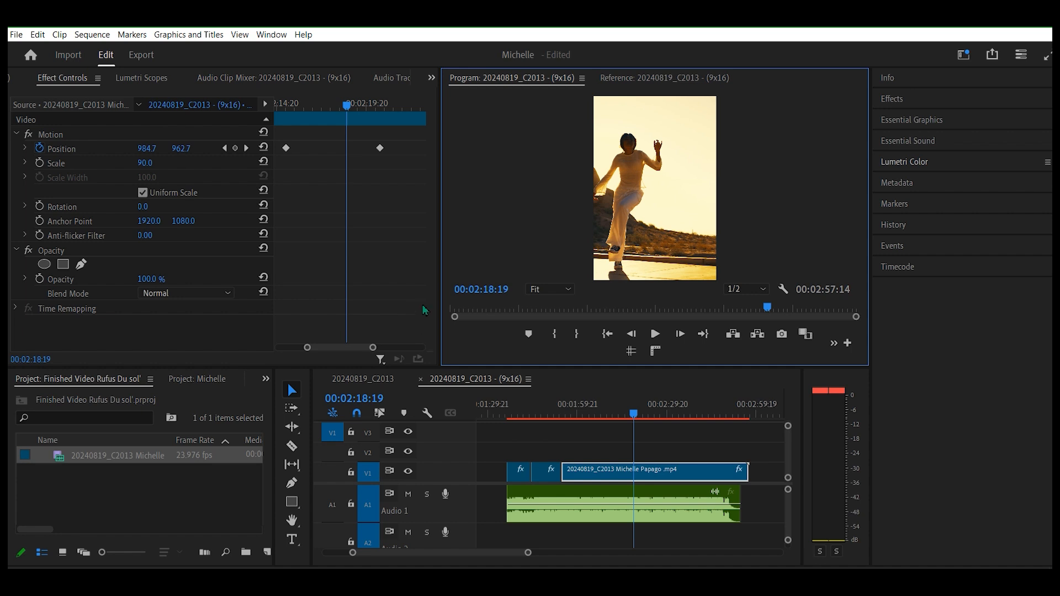
key(Left)
key(Left)
key(Left)
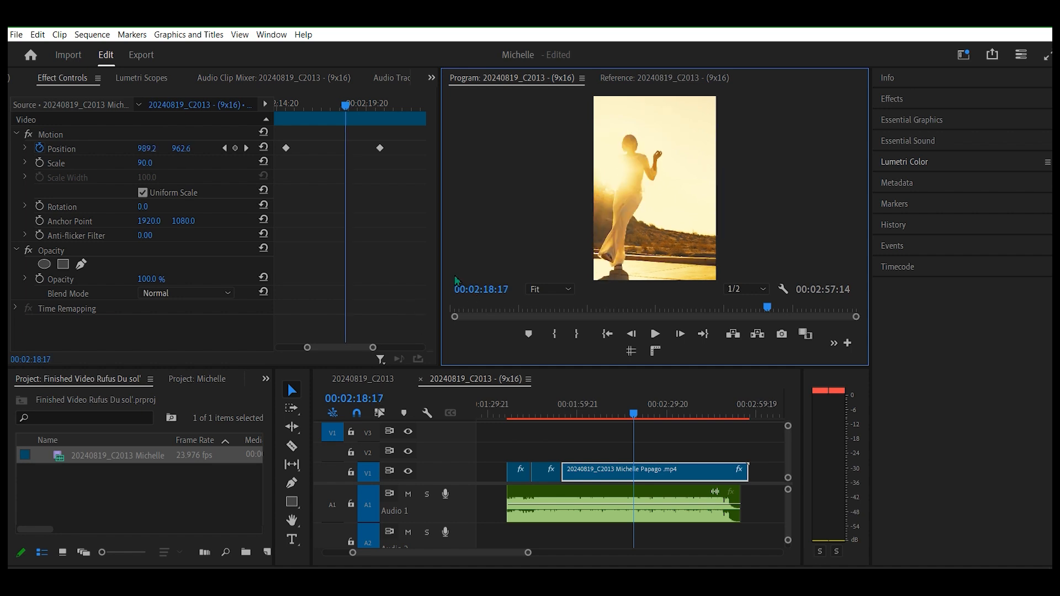
drag(162, 146, 235, 146)
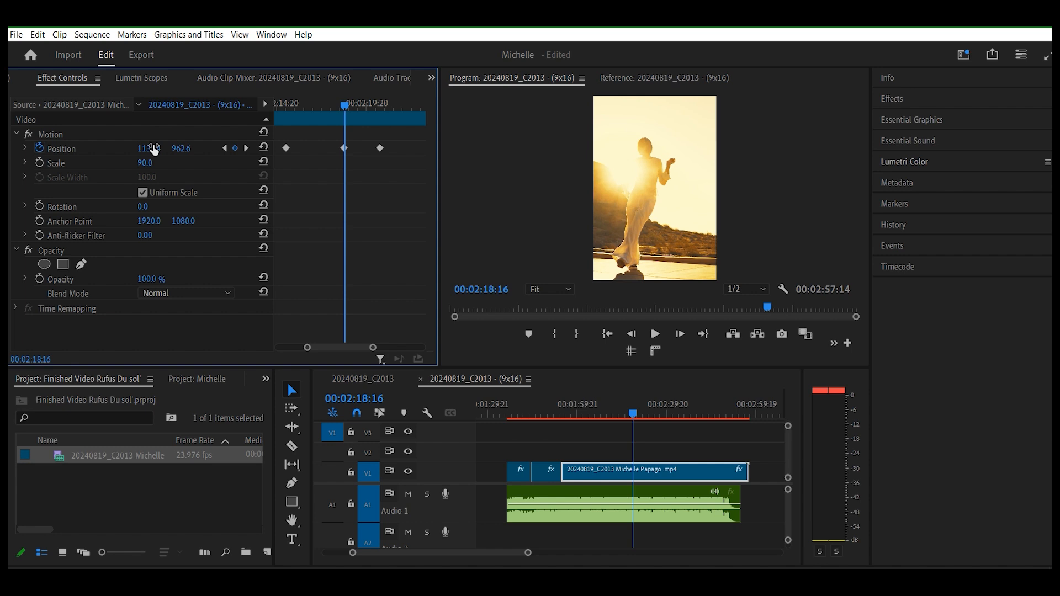
Step: Review the footage from 00:02:18:16 to 00:02:28:08 and check how well the dancer stays framed in the vertical crop
key(Right)
key(Right)
key(Right)
key(Right)
key(Right)
key(Right)
key(Right)
key(Right)
key(Right)
key(Right)
key(Right)
key(Right)
key(Right)
key(Right)
key(Right)
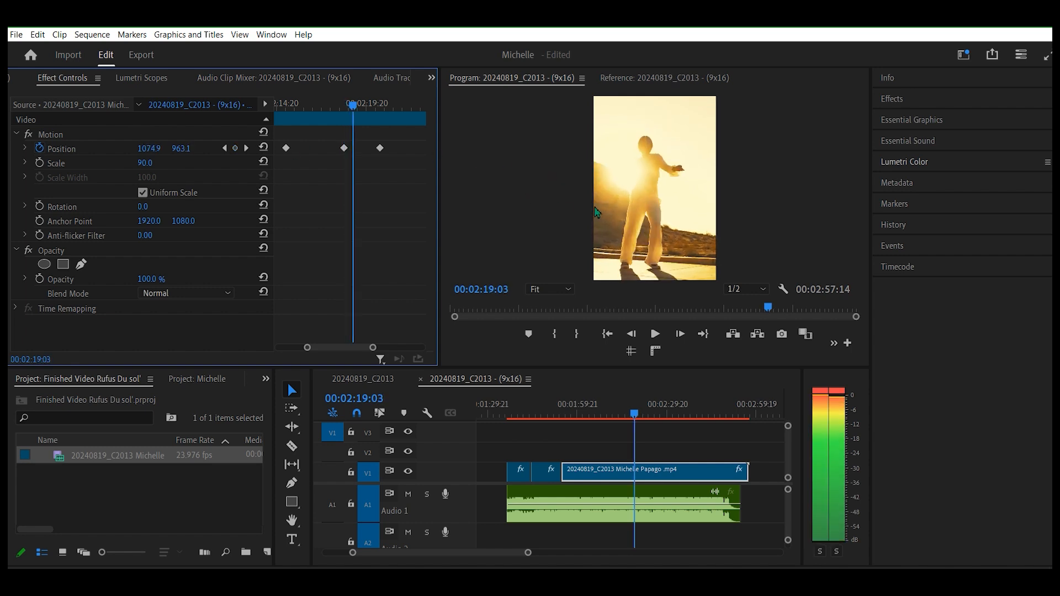
key(Right)
key(Right)
key(Right)
key(Right)
key(Right)
key(Right)
key(Right)
key(Right)
key(Right)
key(Right)
key(Right)
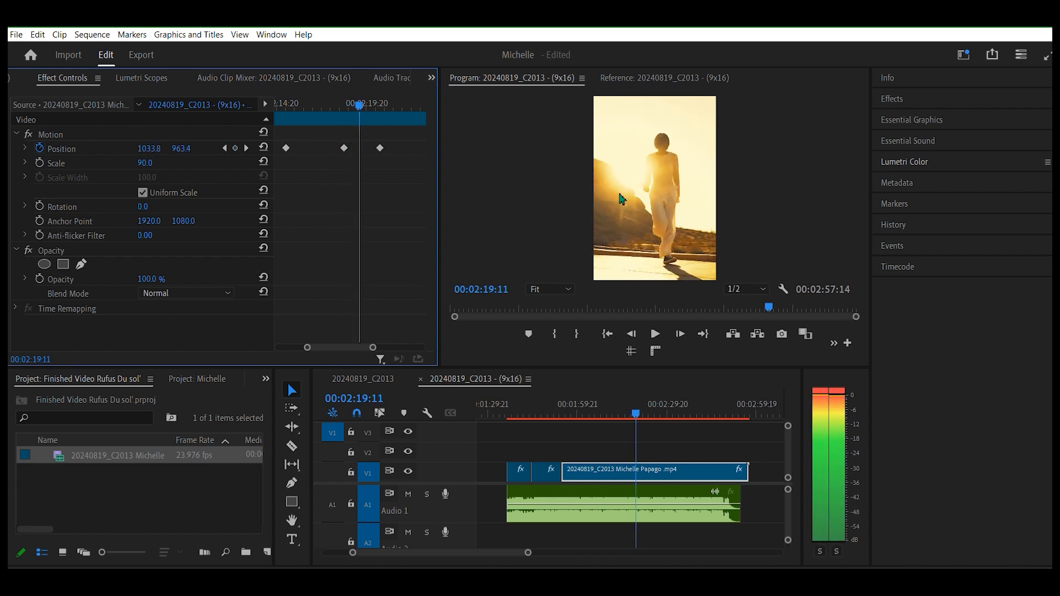
key(Right)
key(Right)
key(Right)
key(Right)
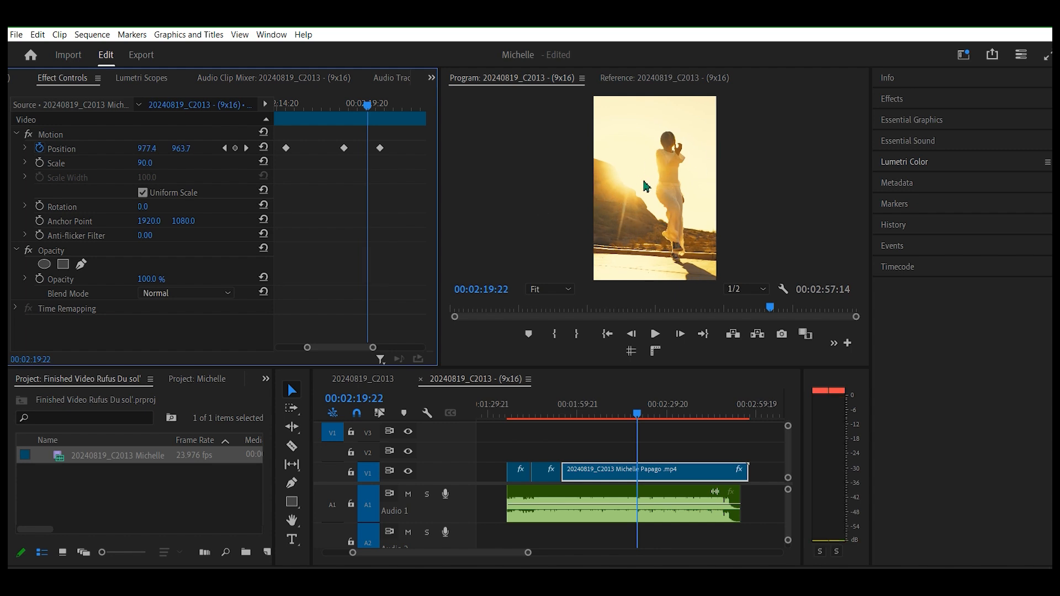
key(space)
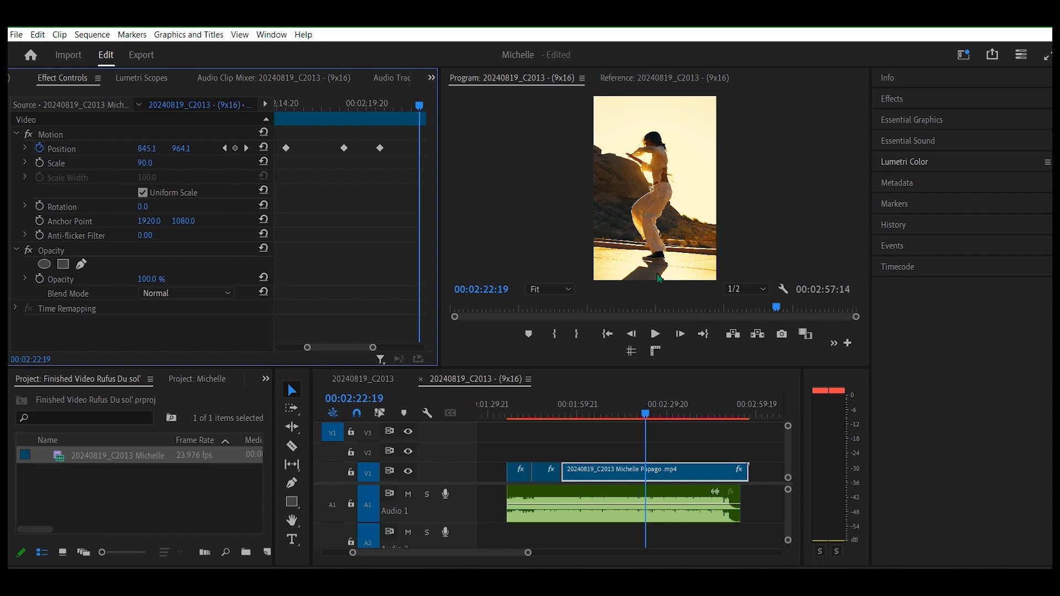
key(space)
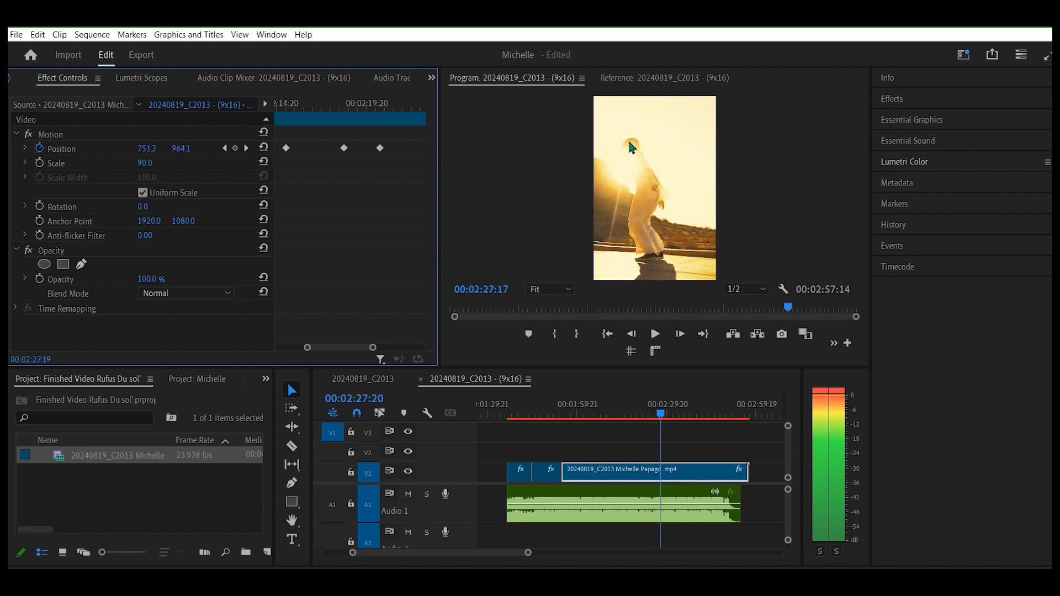
key(space)
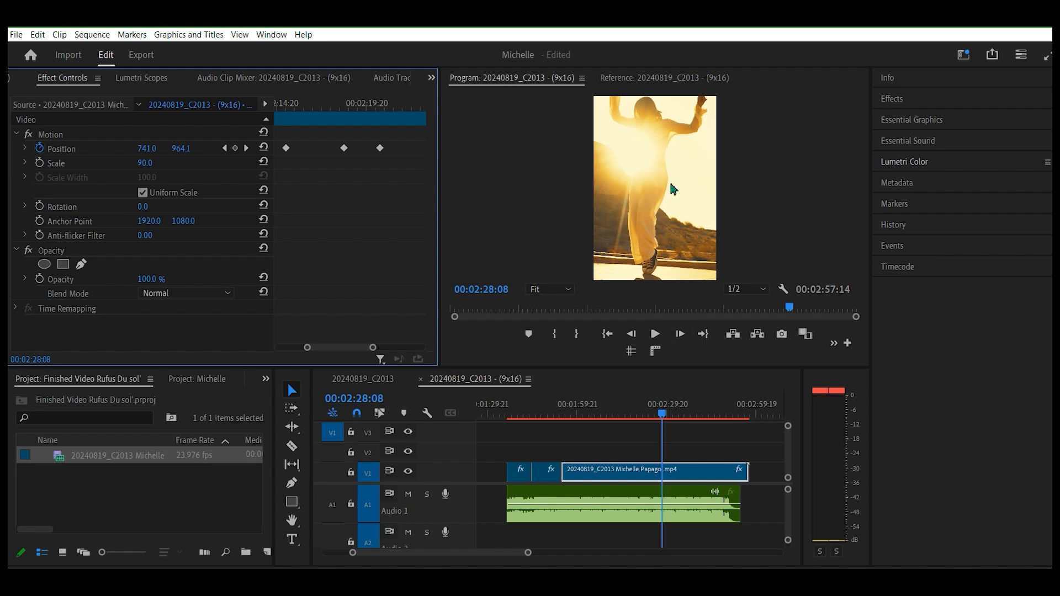
Step: Find the shot change near 00:02:28:08 and split the long V1 clip at 00:02:28:09 with the Razor tool
key(Right)
key(Right)
key(Right)
key(Right)
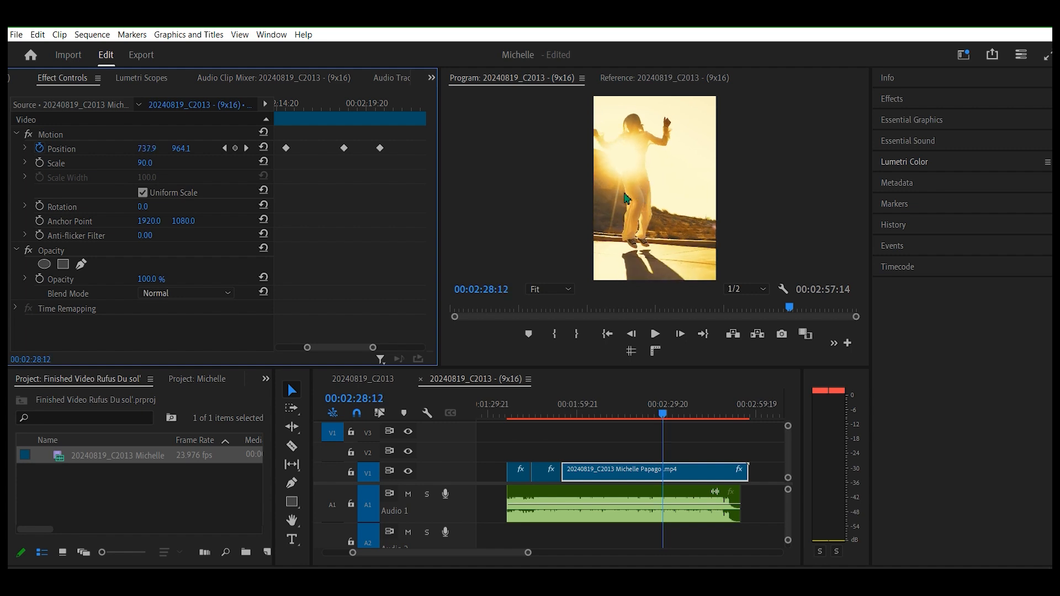
key(Left)
drag(372, 347, 406, 356)
key(Right)
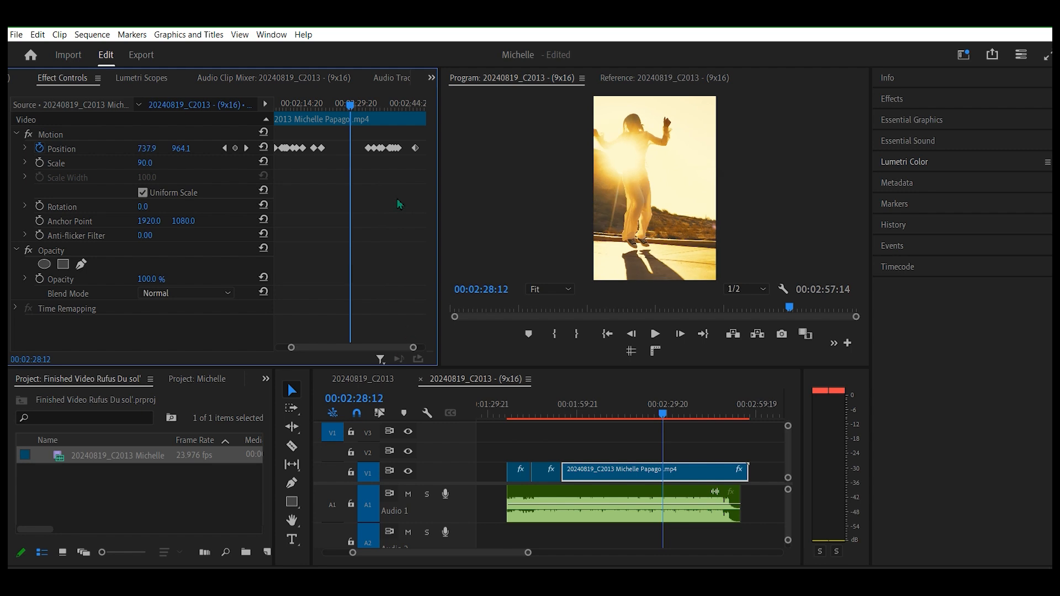
key(Left)
key(Left)
key(Left)
key(Left)
key(Left)
key(Left)
key(Left)
key(Left)
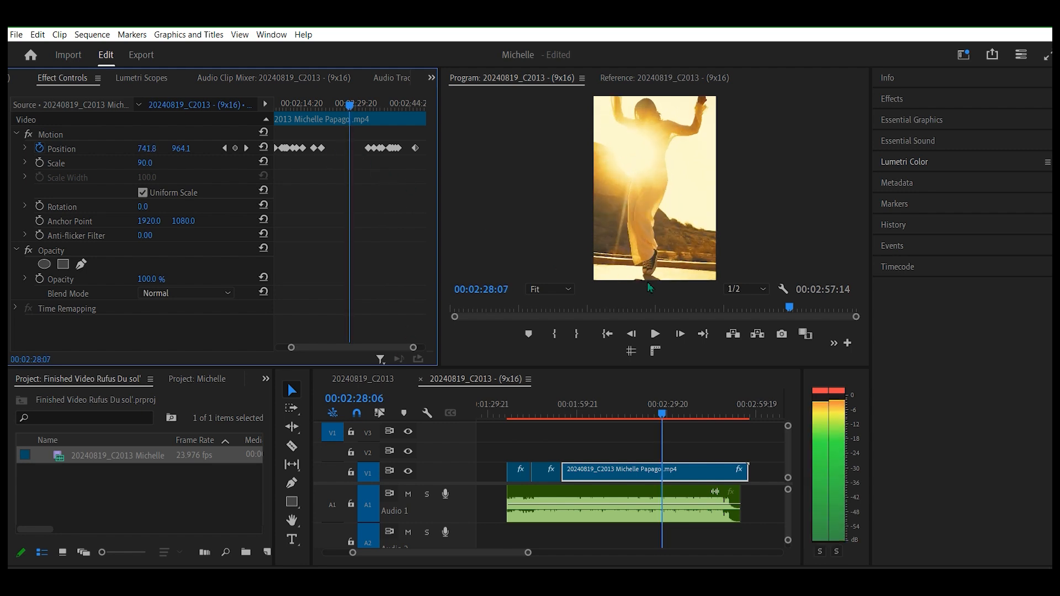
key(Right)
key(Right)
key(Right)
key(Right)
key(Right)
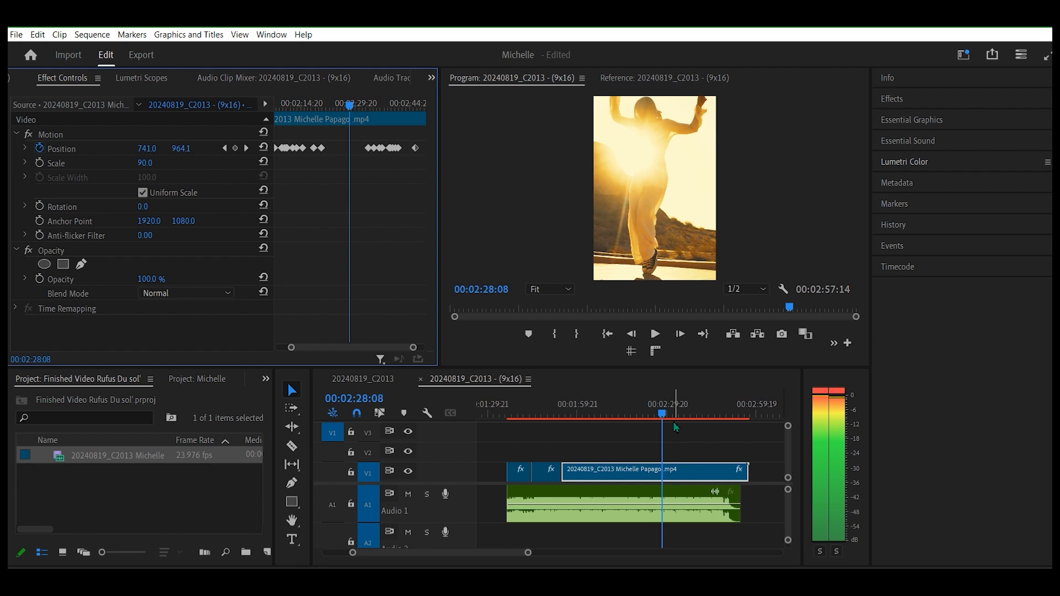
key(c)
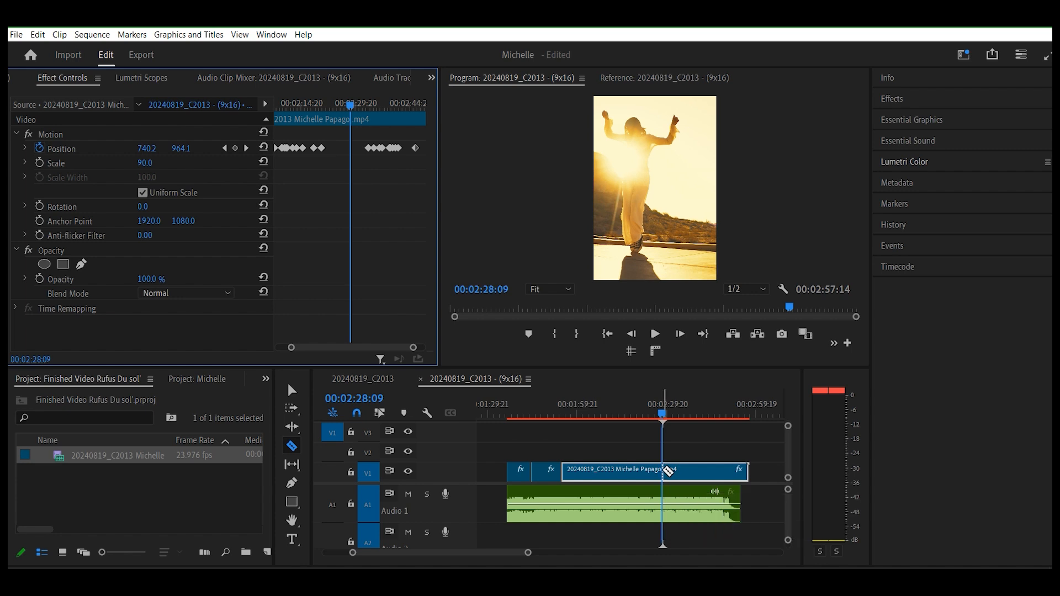
click(665, 470)
key(v)
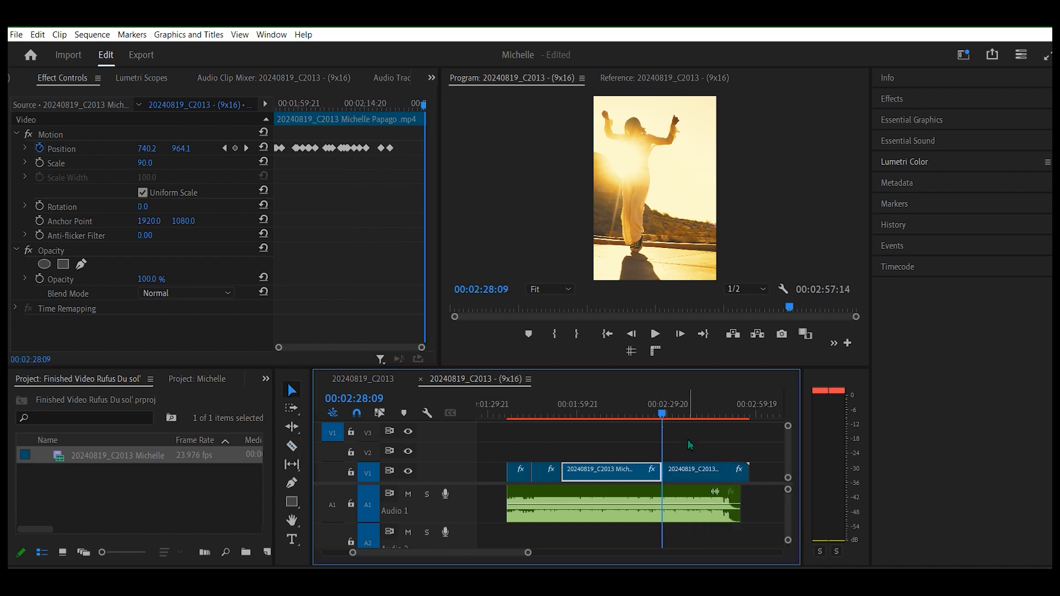
Step: Play the opening frames of the last V1 clip from 00:02:28:09 and check the dancer's framing, with its Position keyframes spread out
key(space)
key(space)
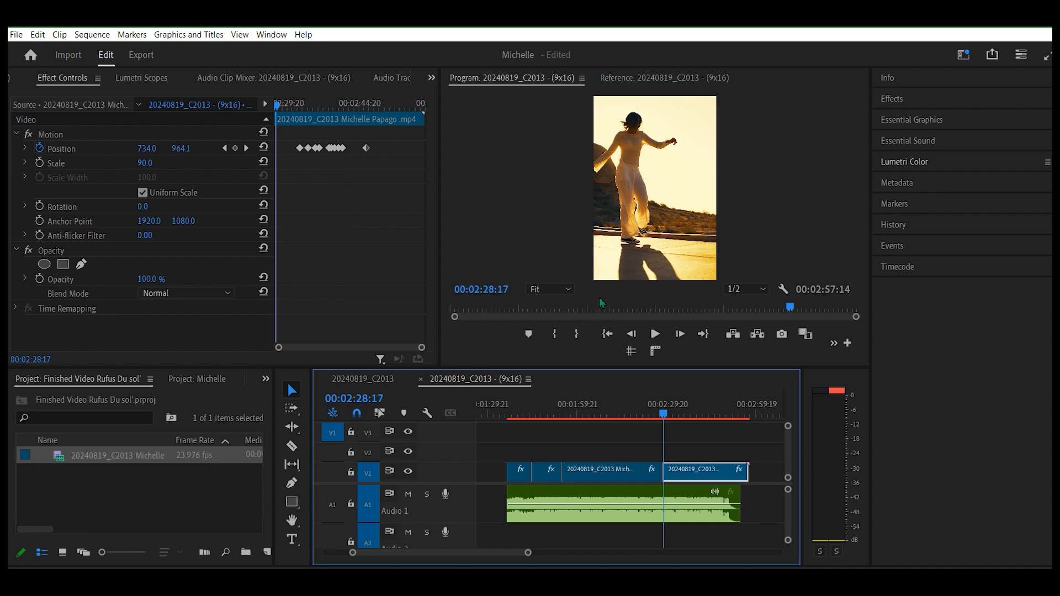
drag(422, 347, 384, 346)
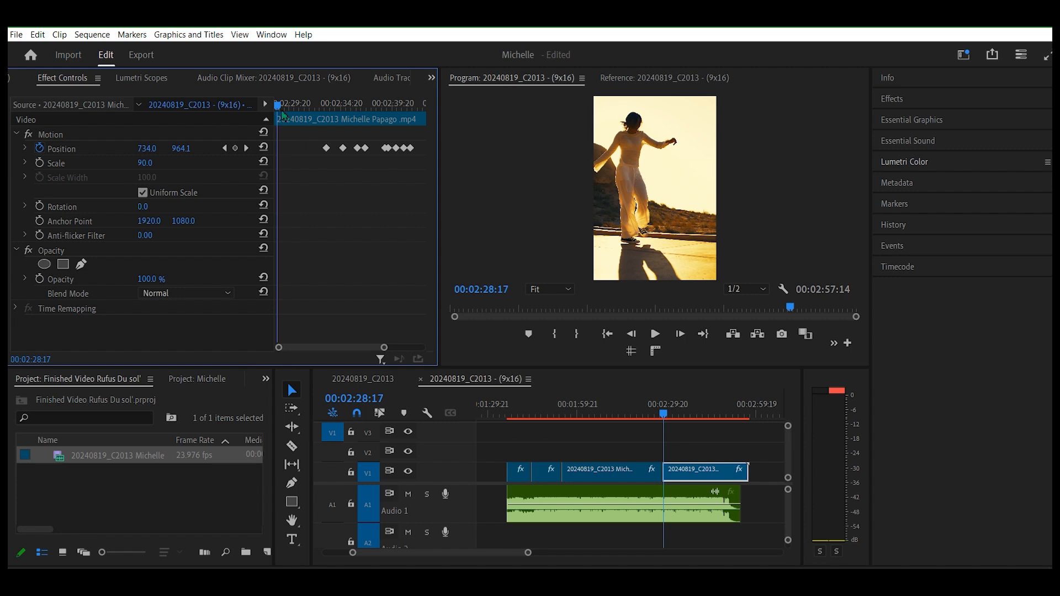
drag(280, 113, 277, 113)
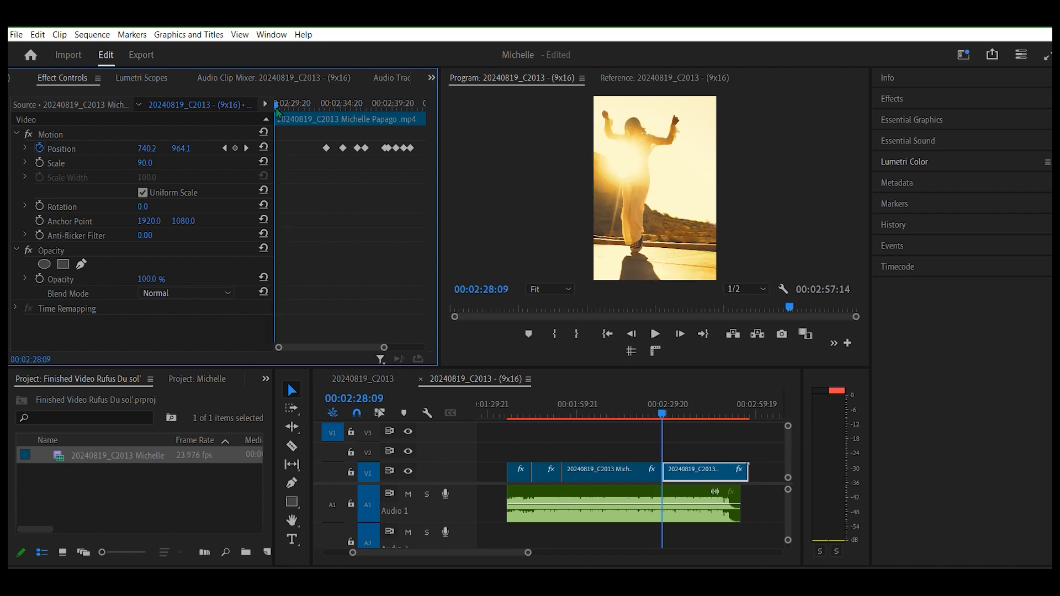
key(space)
key(space)
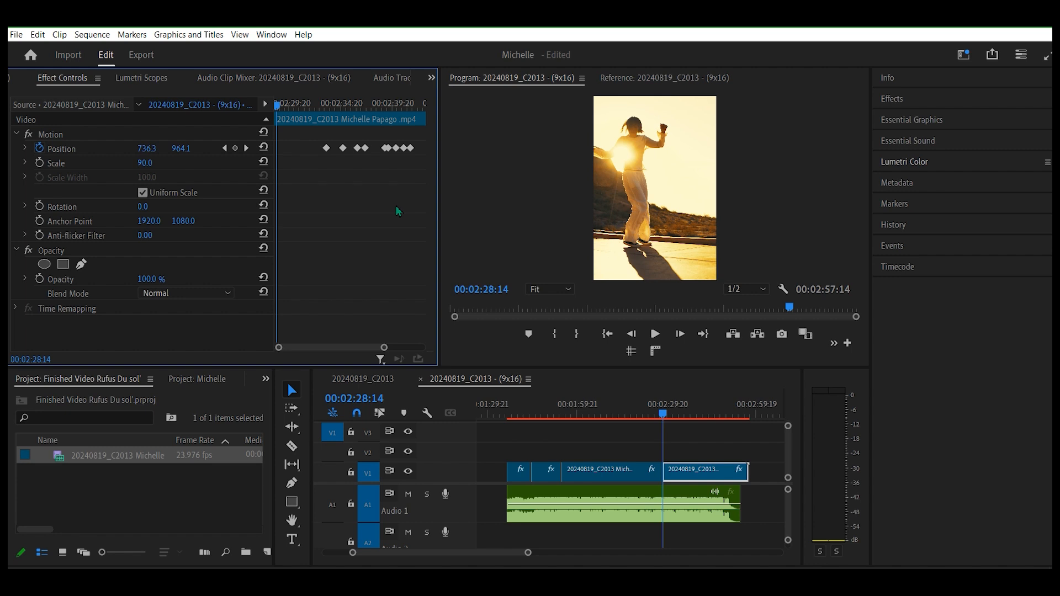
Step: Add a Position keyframe at 00:02:28:10 in the last clip with the horizontal value at about 889.5 to recentre the dancer
key(Left)
key(Left)
key(Left)
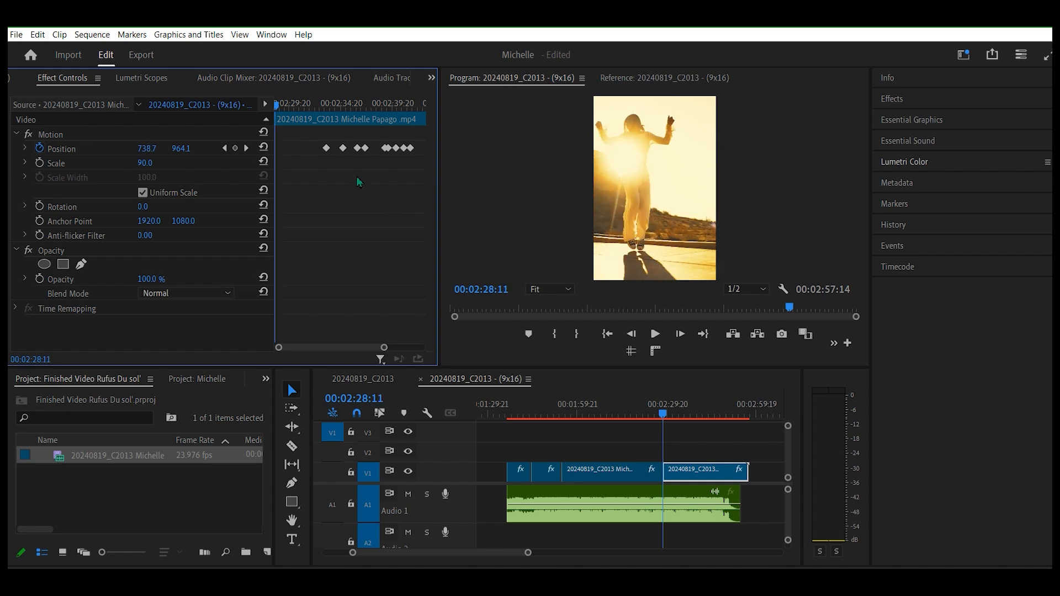
key(Left)
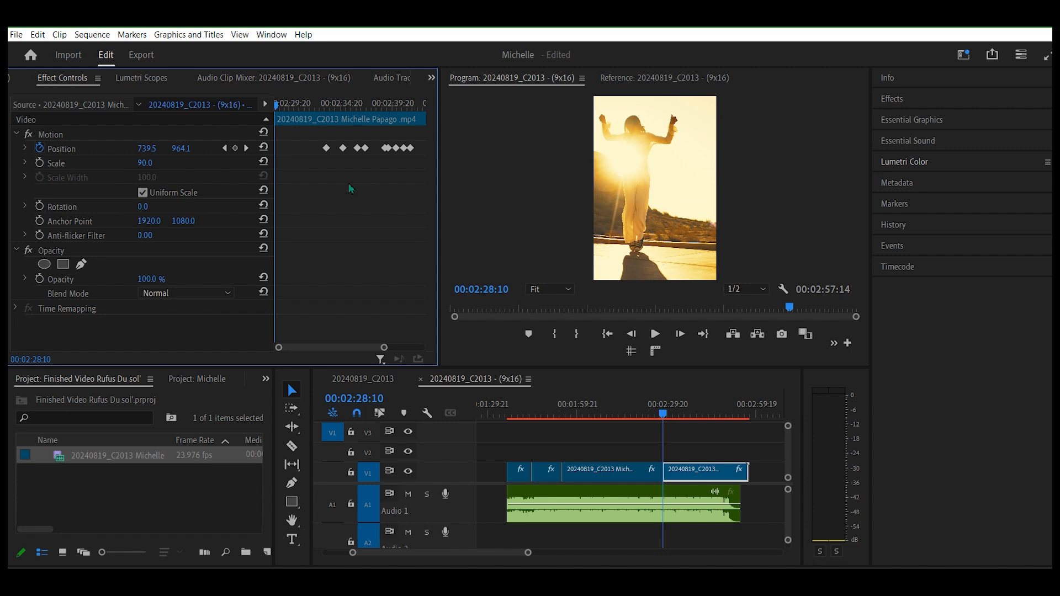
mouse_move(146, 148)
mouse_down()
mouse_move(273, 143)
mouse_move(272, 174)
mouse_up()
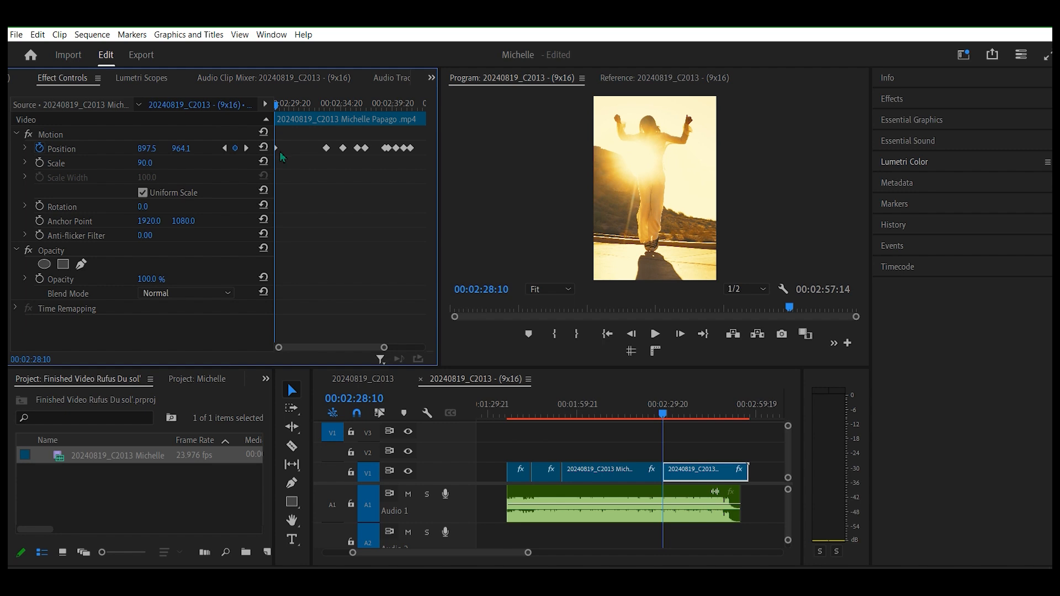
key(ctrl+z)
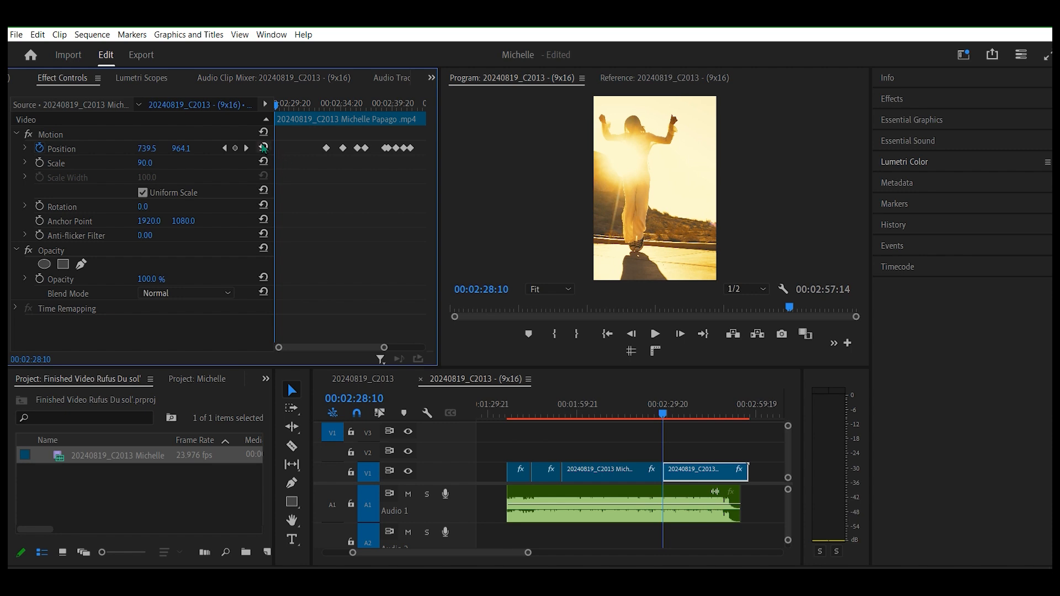
drag(147, 148, 229, 148)
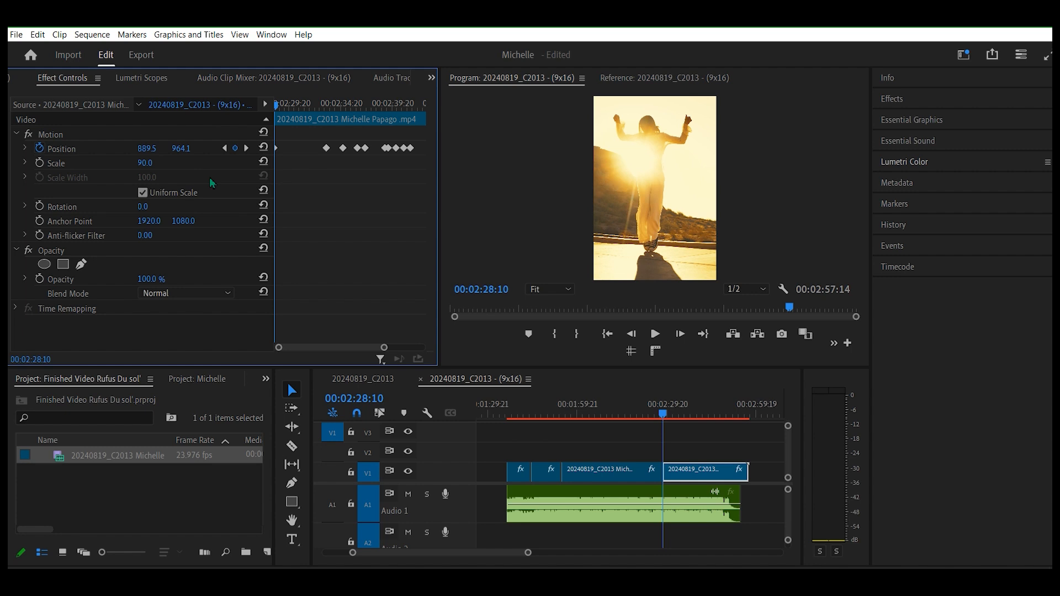
Step: Review the last clip up to 00:02:48:16 and set the horizontal Position there to 337 to recentre the dancer
key(space)
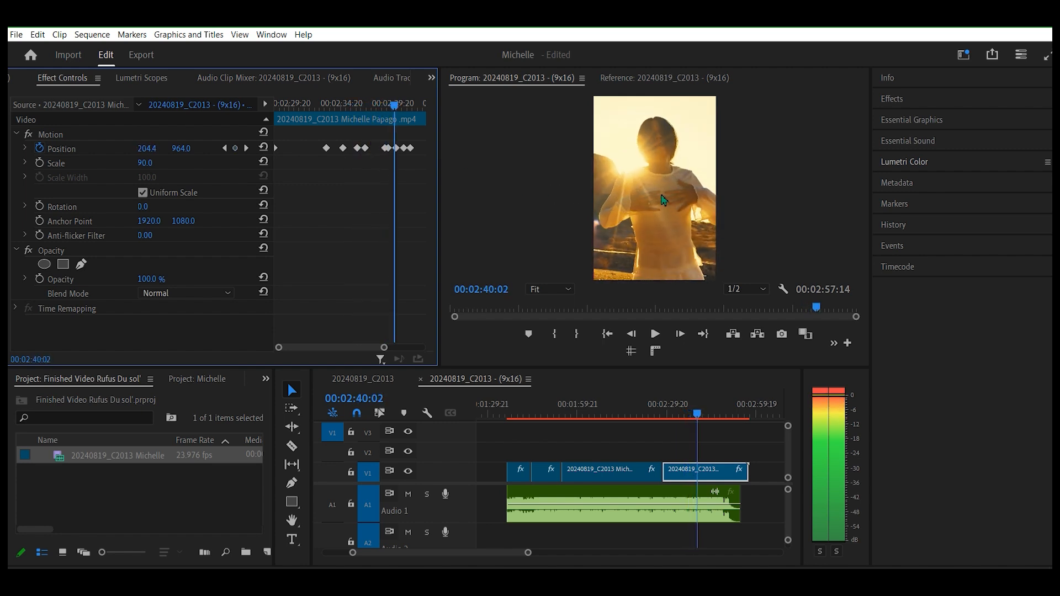
key(space)
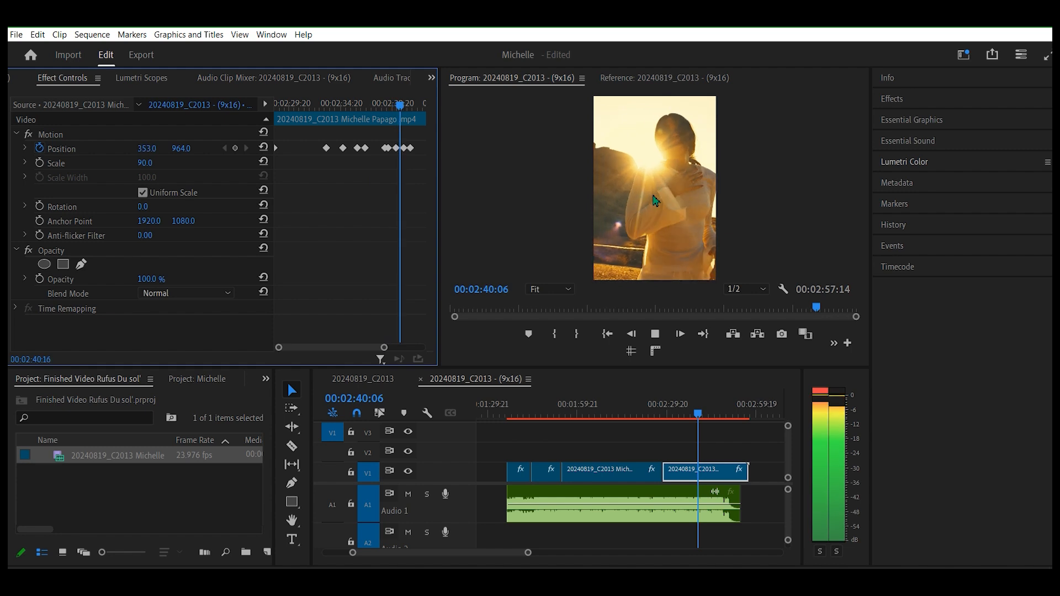
key(space)
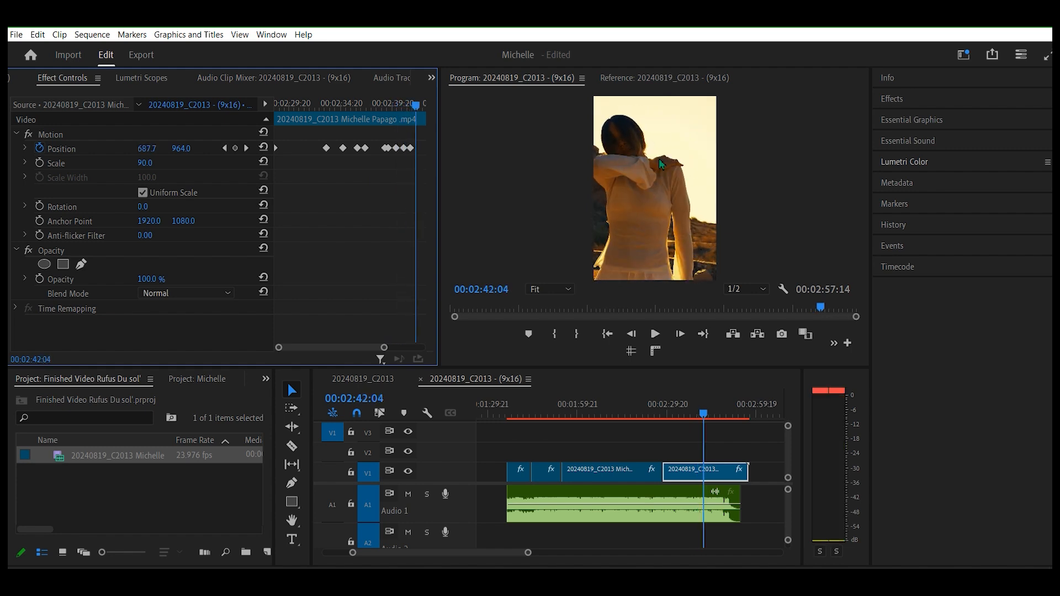
key(space)
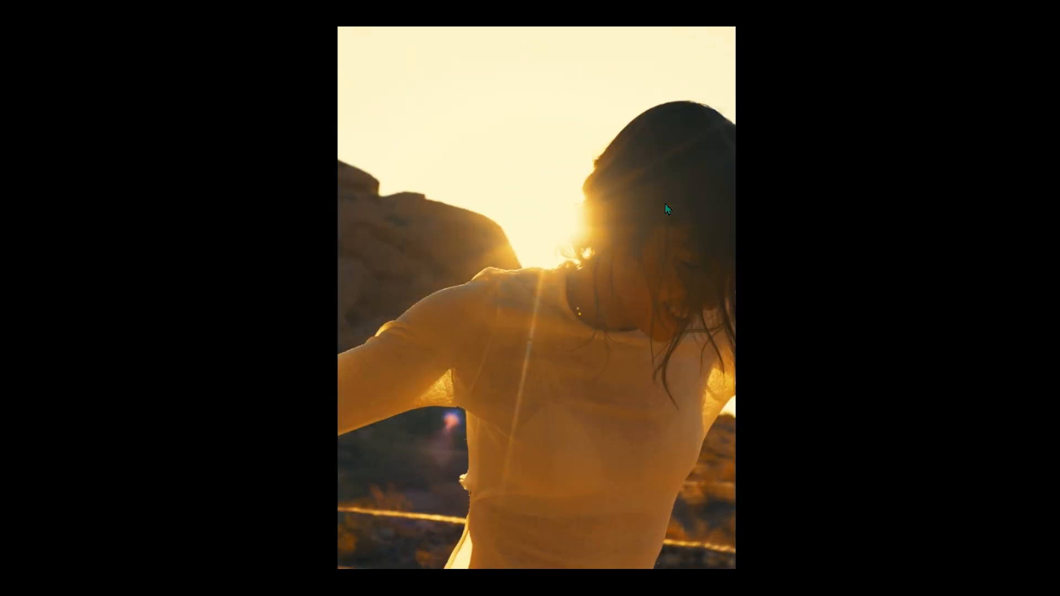
key(Escape)
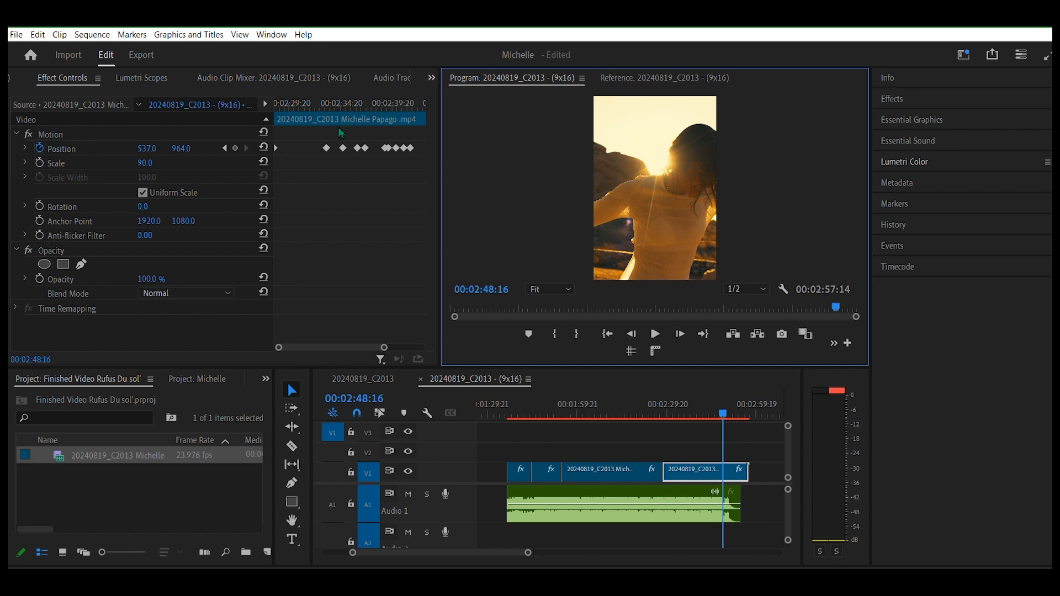
mouse_move(162, 153)
mouse_down()
mouse_move(59, 148)
mouse_move(152, 148)
mouse_up()
Step: Replay the end of the last clip full screen and check the framing through the fade-out near 00:02:52:16
drag(722, 418, 704, 422)
key(space)
key(ctrl+grave)
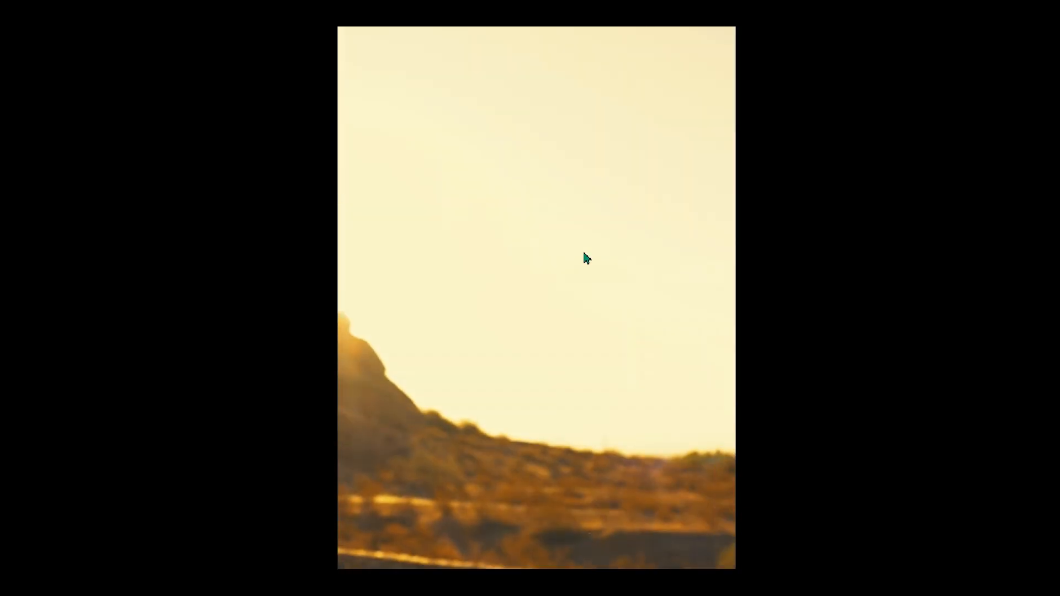
key(Escape)
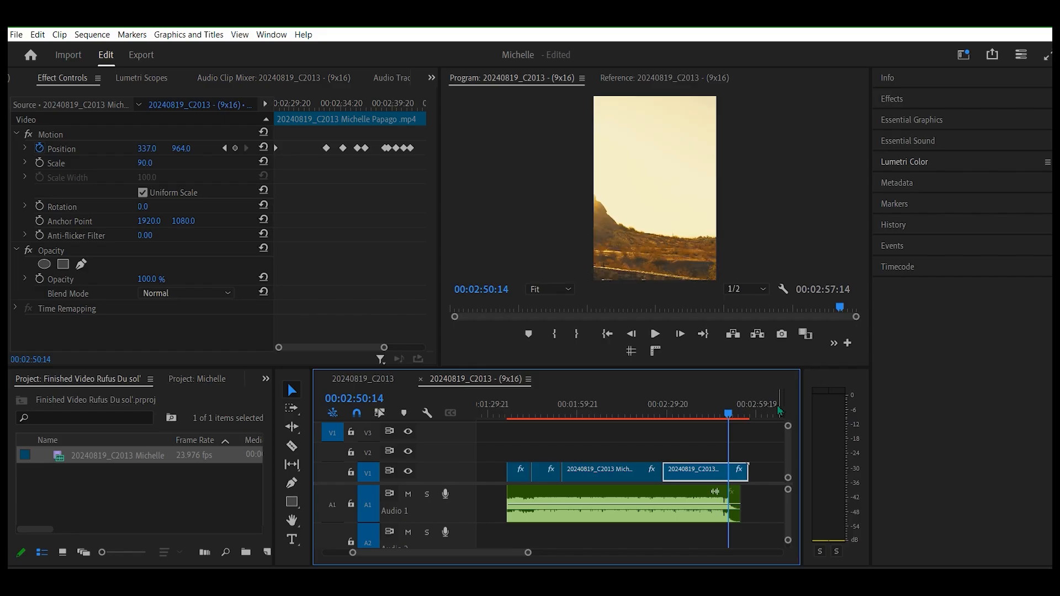
drag(729, 419, 734, 420)
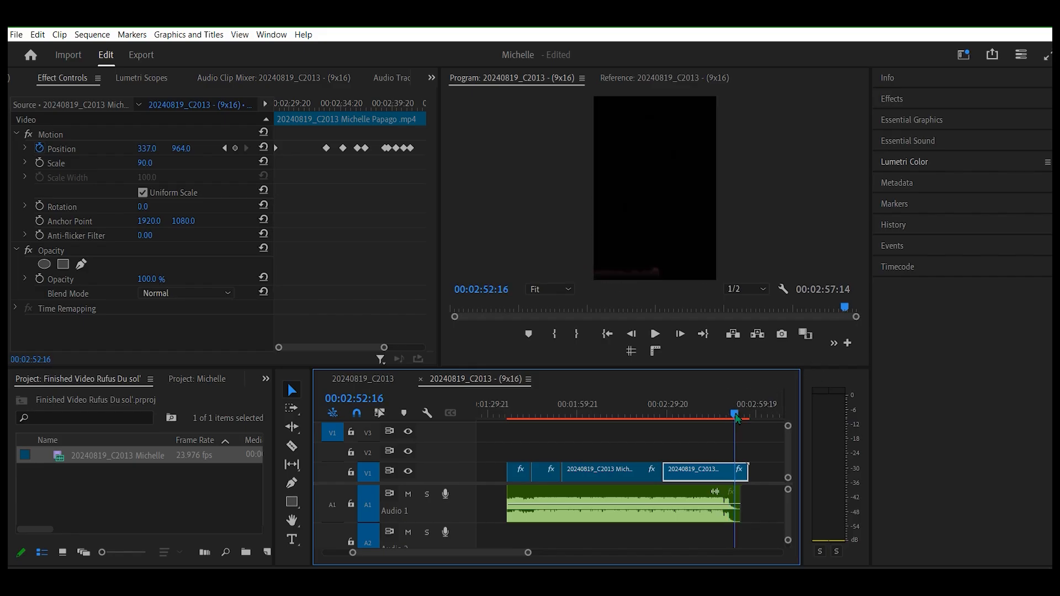